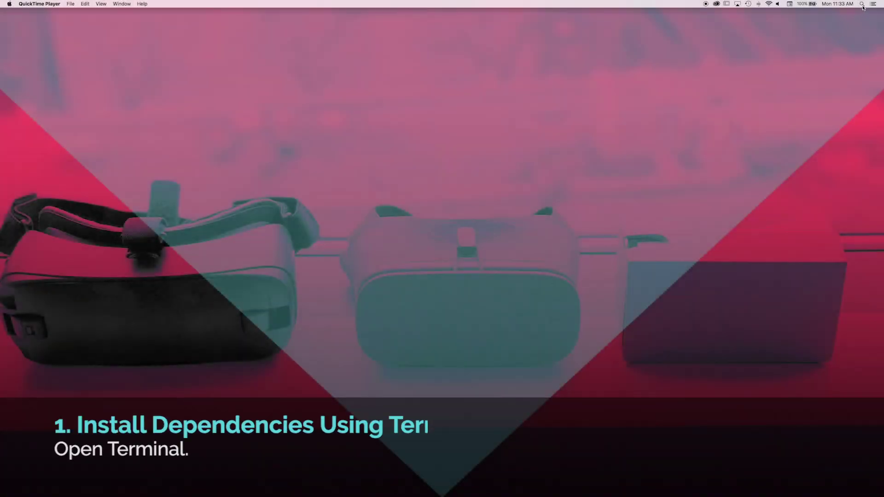
Launch Terminal from Spotlight and run the Homebrew install script, authorising it with your password
left_click(862, 4)
type("terminal")
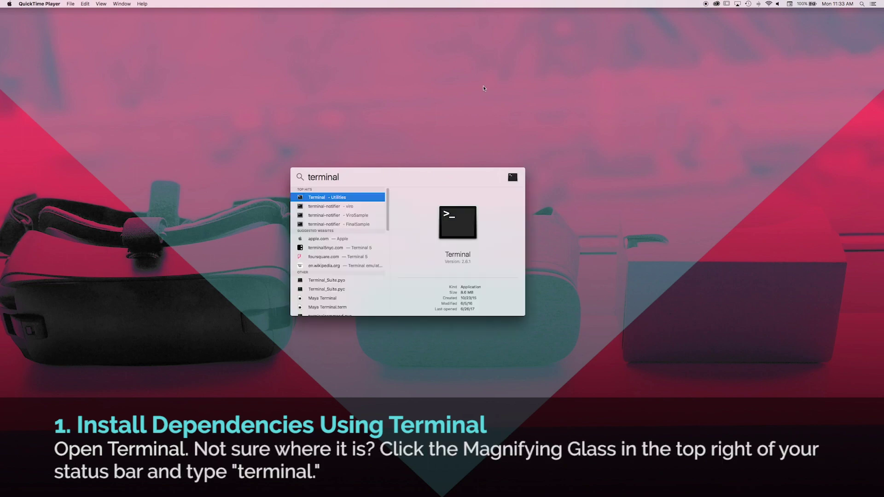
left_click(327, 197)
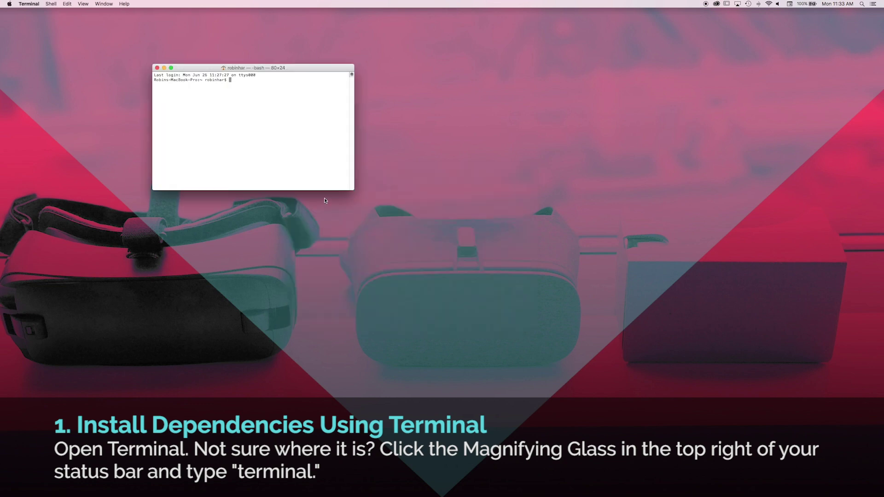
left_click_drag(292, 71, 445, 148)
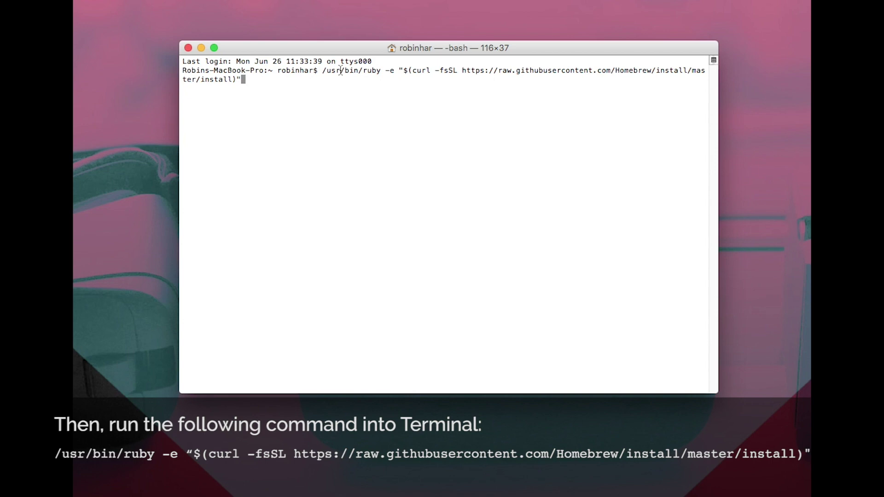
key("Return")
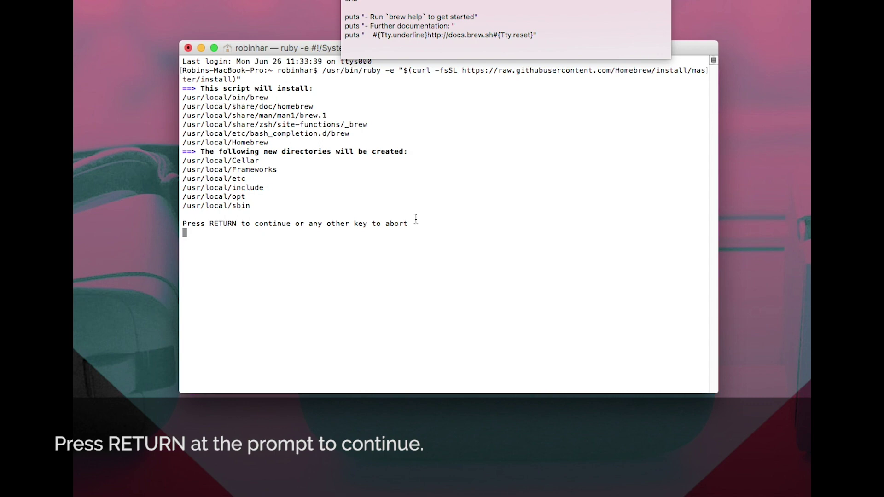
key("Return")
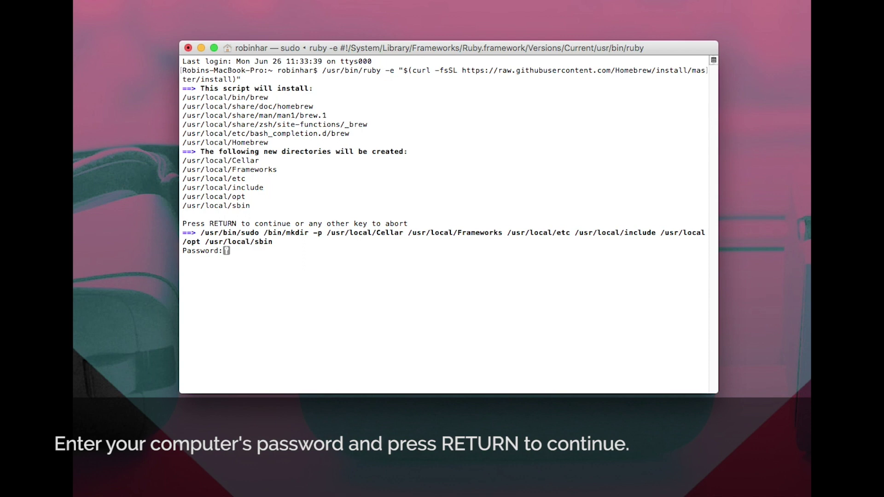
key("Return")
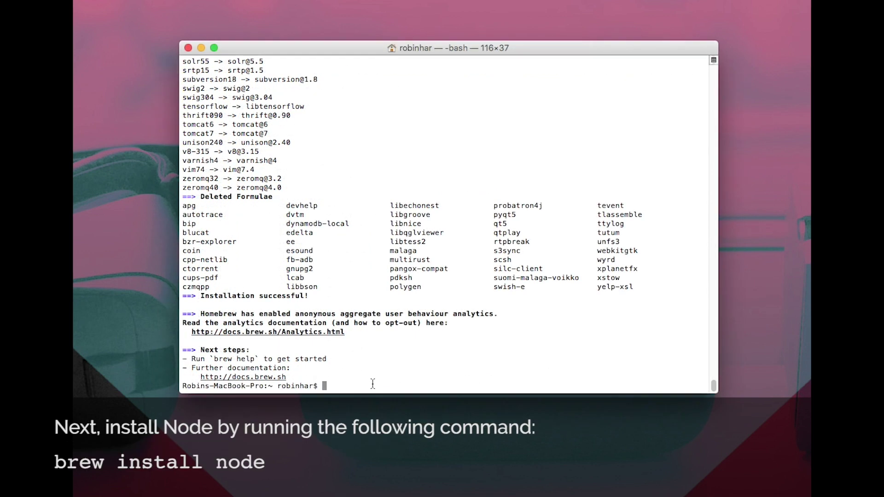
type("brew install node")
Run 'brew install node' and then 'brew install watchman' in Terminal
key("Return")
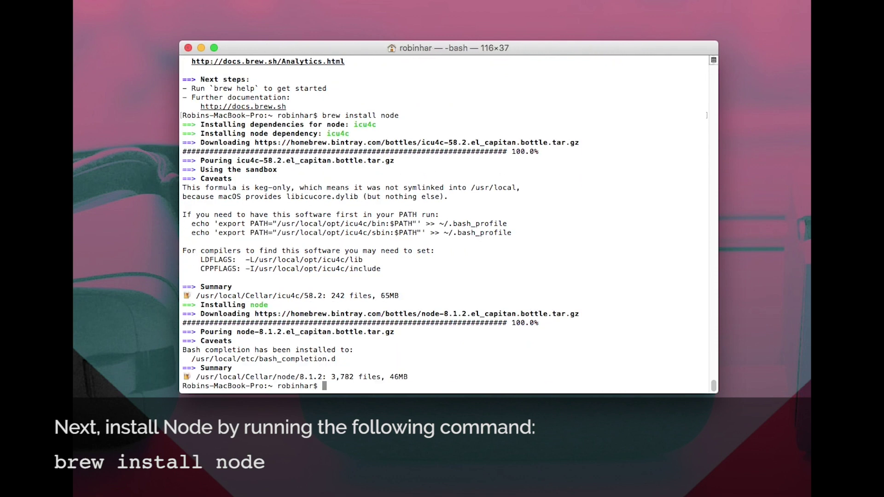
left_click(350, 387)
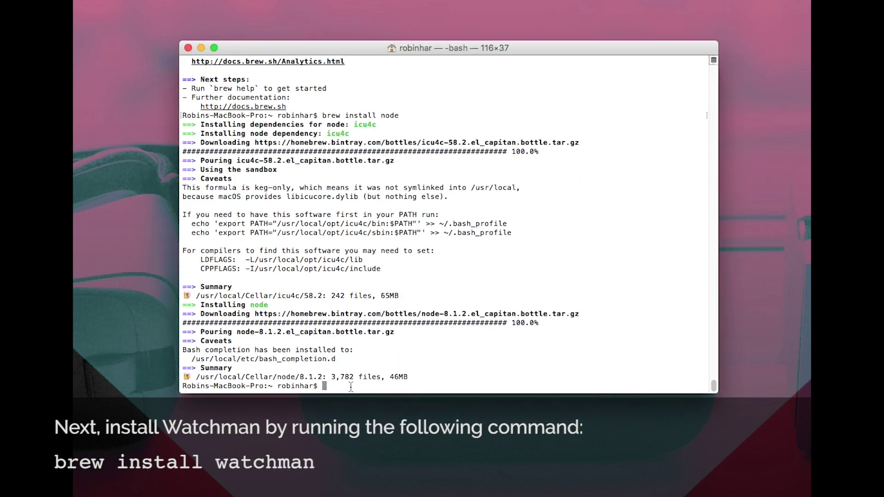
type("brew install watchman")
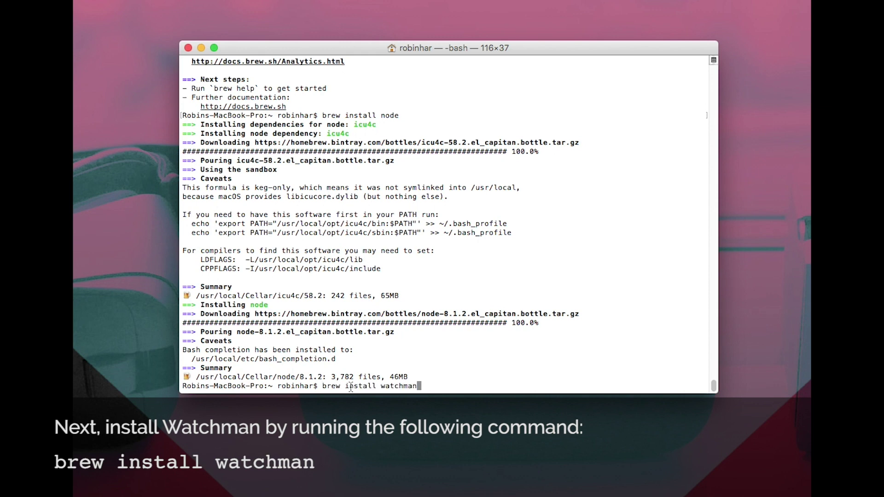
key("Return")
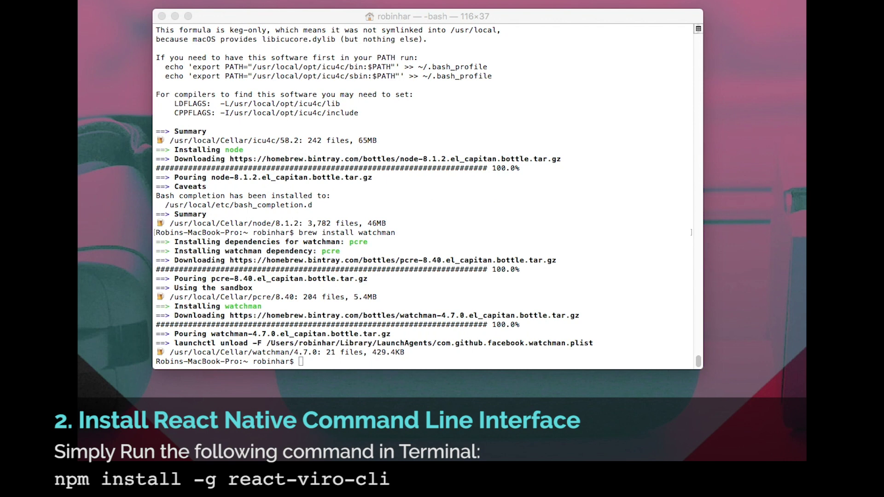
Run 'npm install -g react-viro-cli', which adds 41 packages
left_click(331, 363)
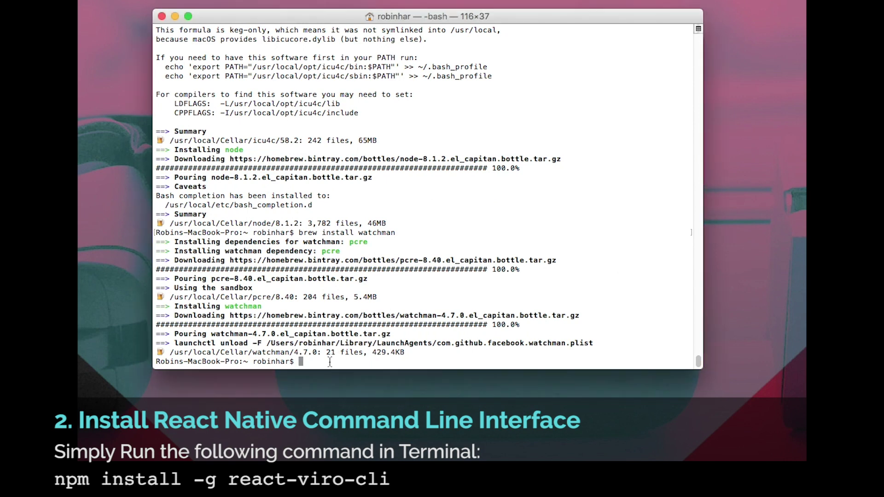
type("npm install -g react-viro-cli")
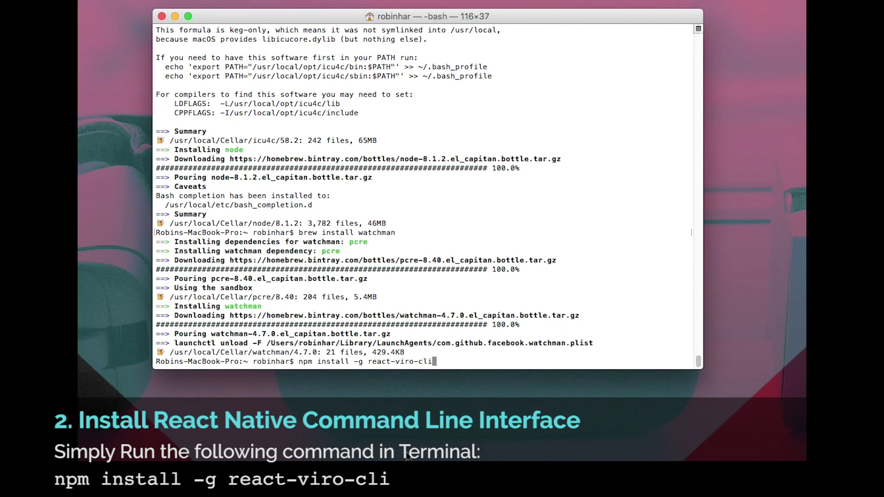
key("Return")
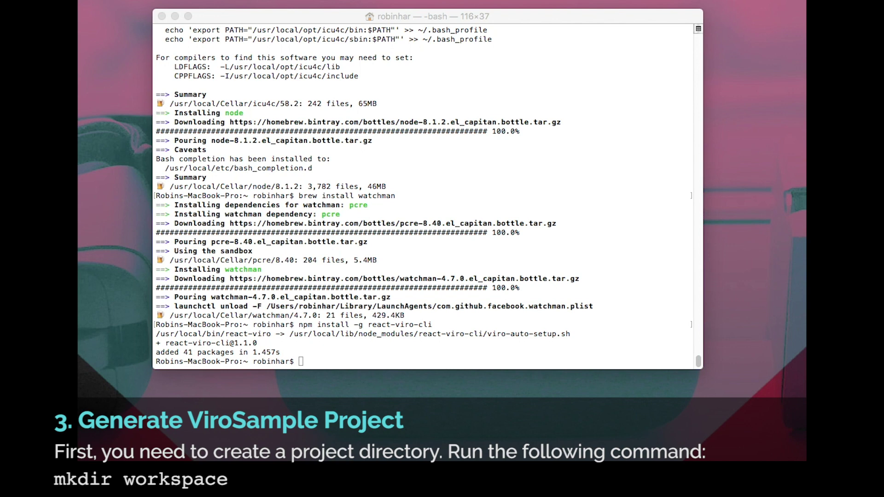
Go into the workspace folder and run 'react-viro init ViroSample --verbose'
left_click(328, 361)
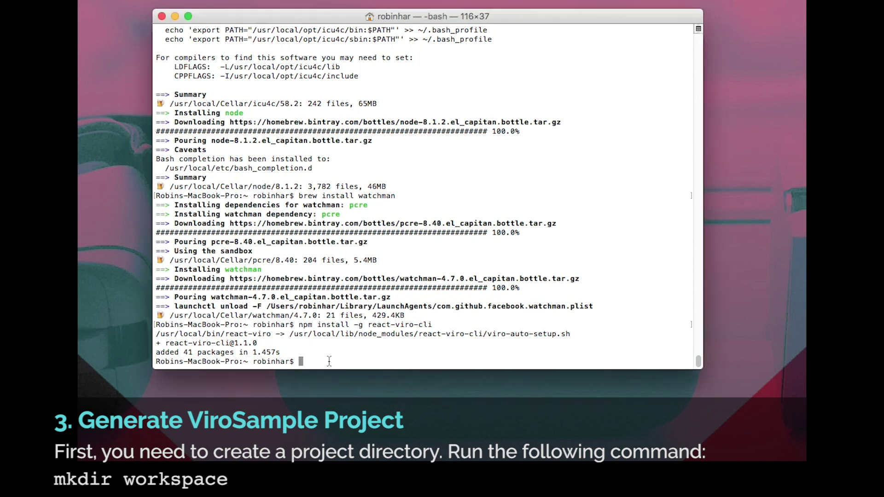
type("mkdir workspace")
key("Return")
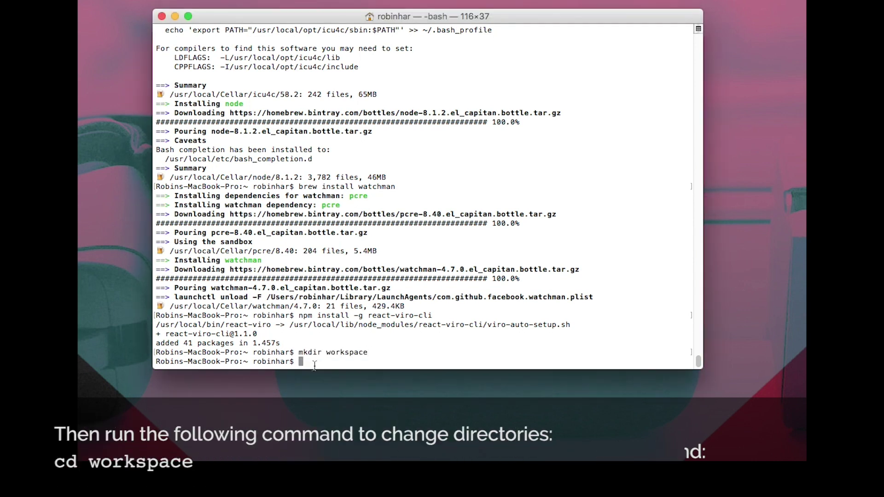
type("cd workspace")
key("Return")
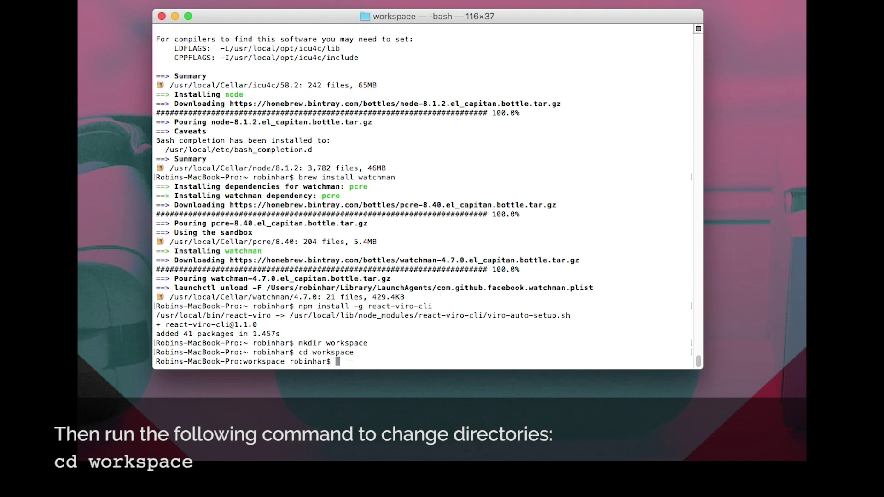
left_click(584, 358)
type("react-viro init ViroSample --verbose")
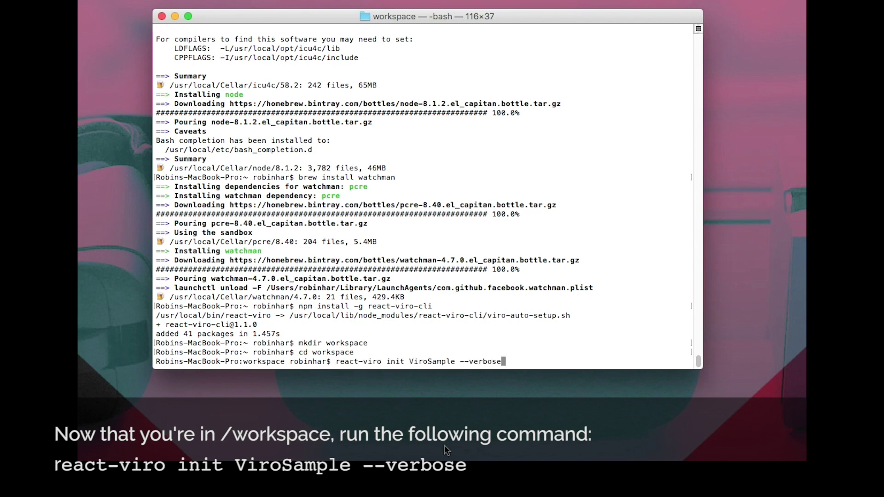
key("Return")
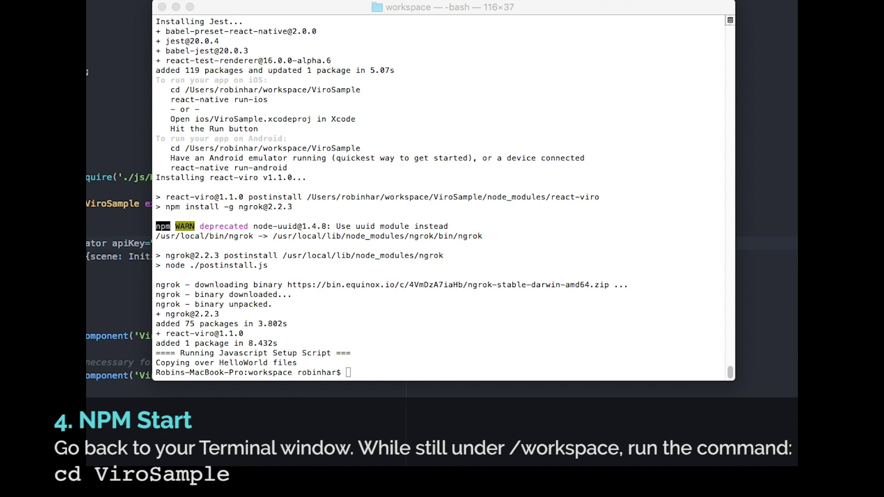
In the ViroSample folder, run 'npm start' to launch the packager with an ngrok endpoint
left_click(427, 374)
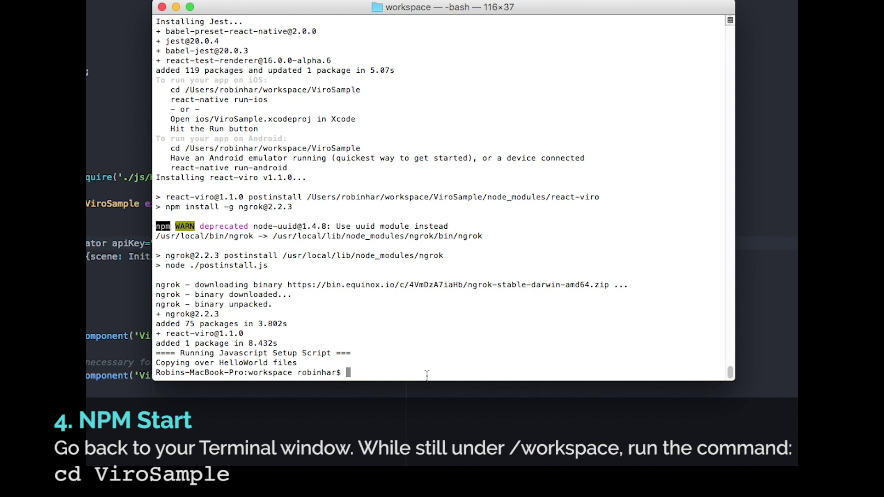
type("cd ViroSample")
key("Return")
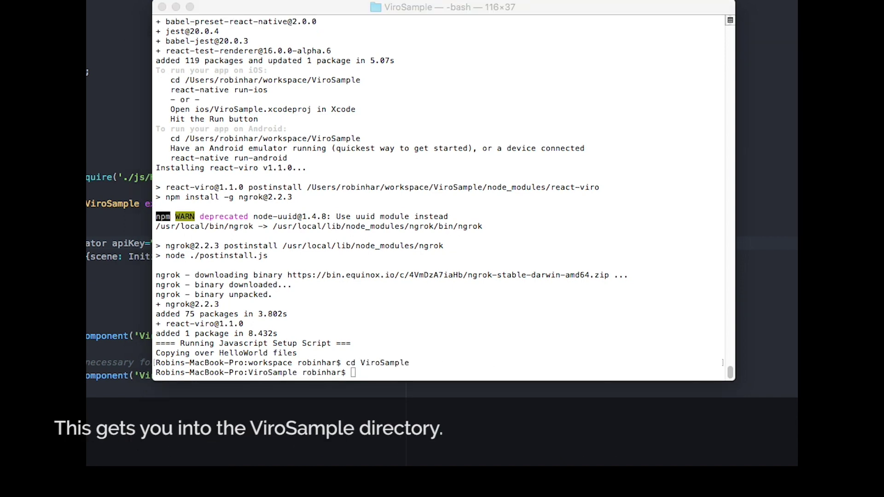
left_click(392, 372)
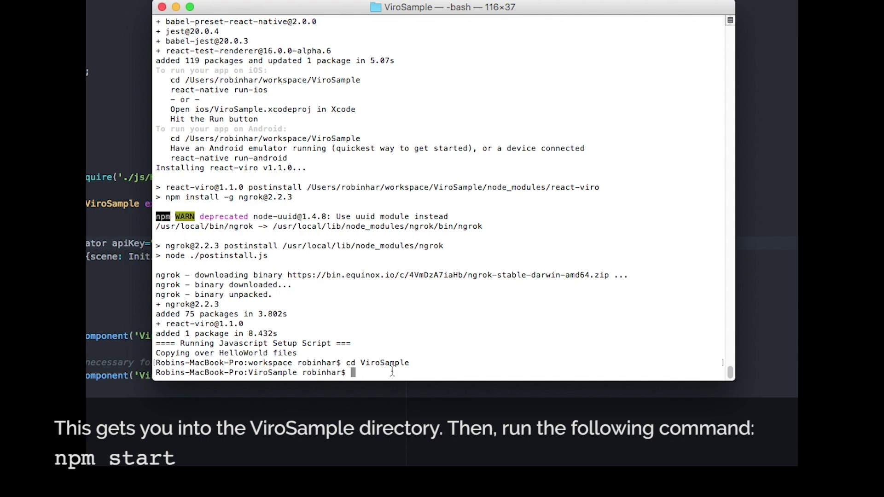
type("npm start")
key("Return")
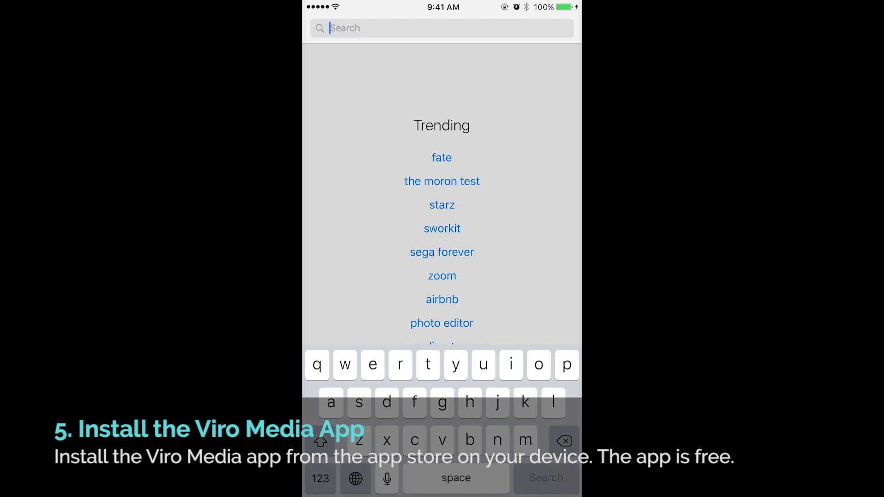
type("viro med")
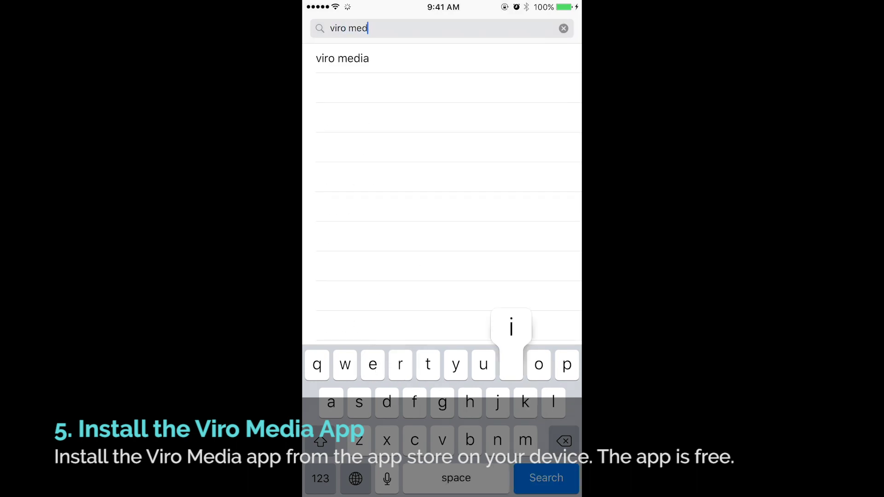
type("ia")
Search the App Store for 'viro media'
key("Return")
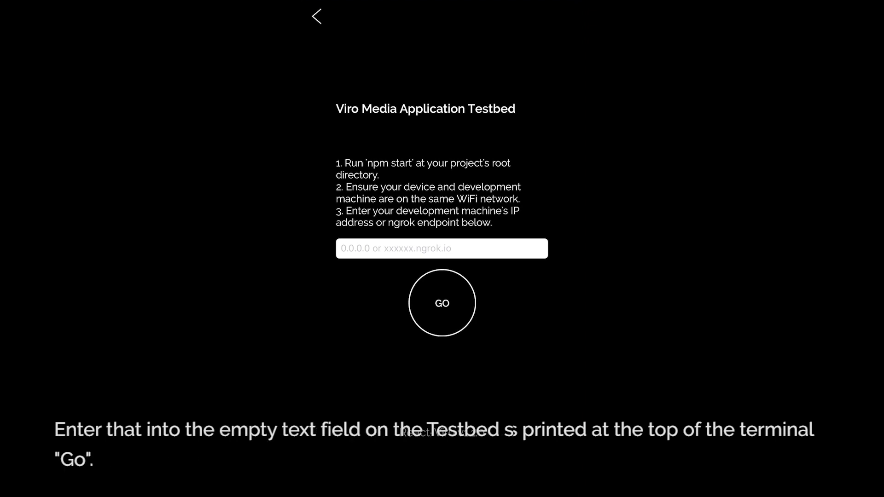
Start entering the ngrok endpoint d4ec7b25.ngrok.io in the Testbed address field
left_click(442, 248)
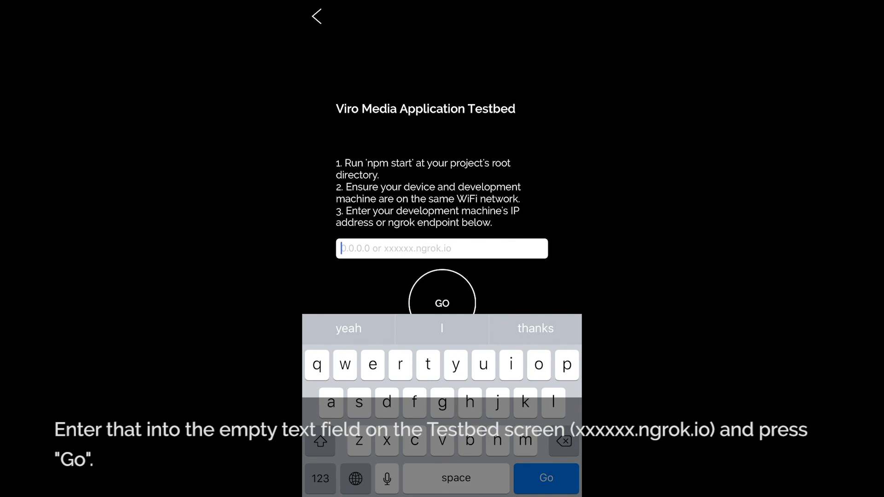
type("d4")
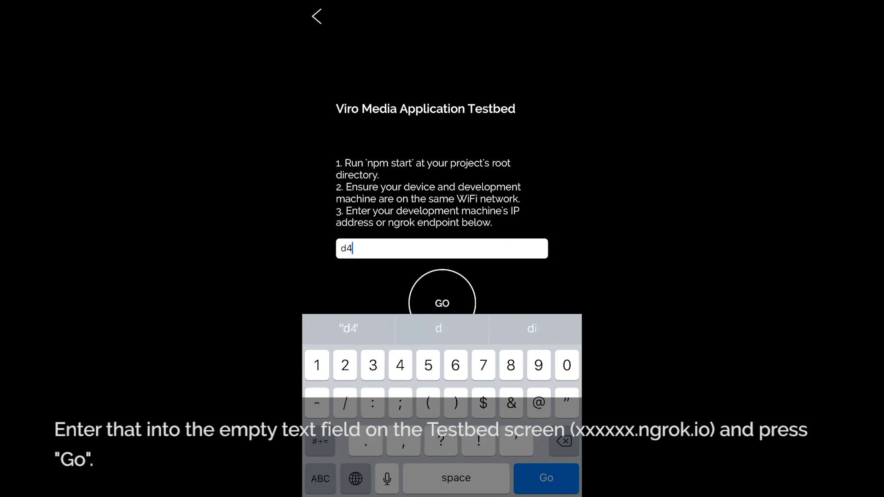
type("ec")
type("7")
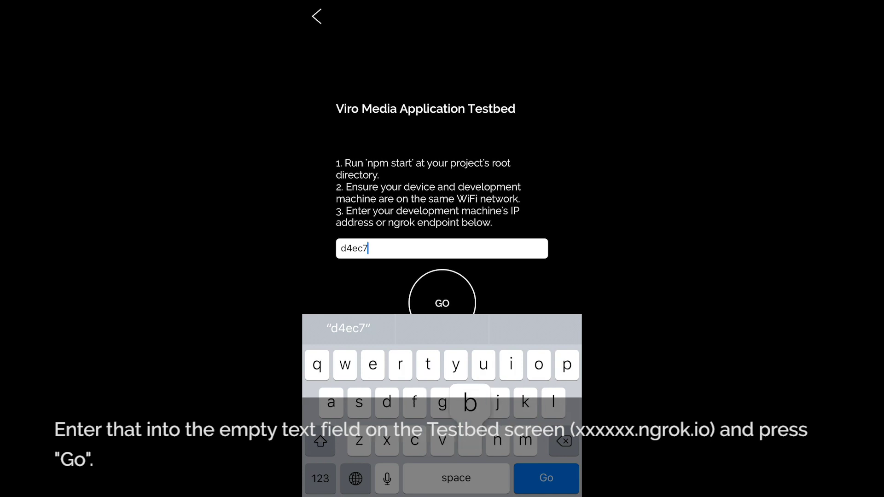
type("b25")
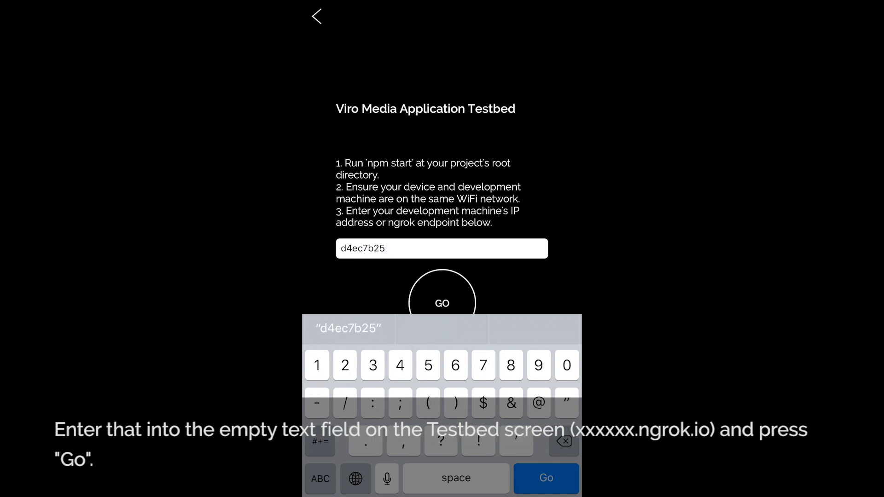
type(".ngrok.io")
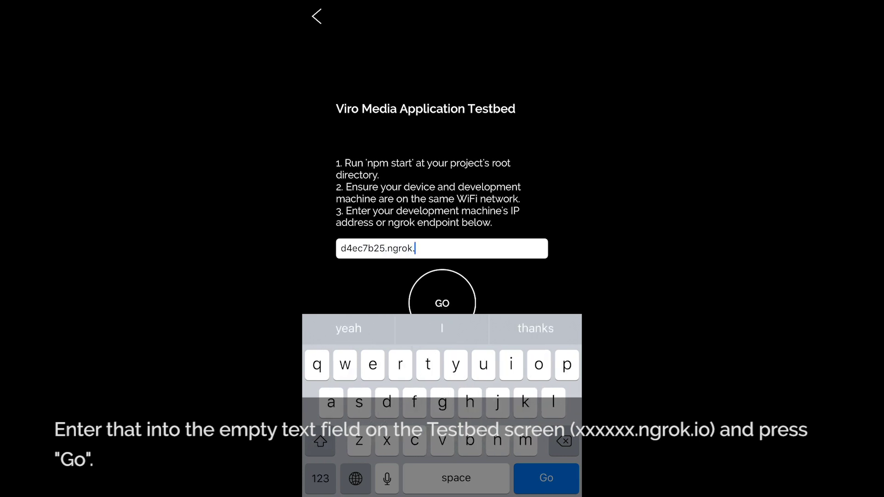